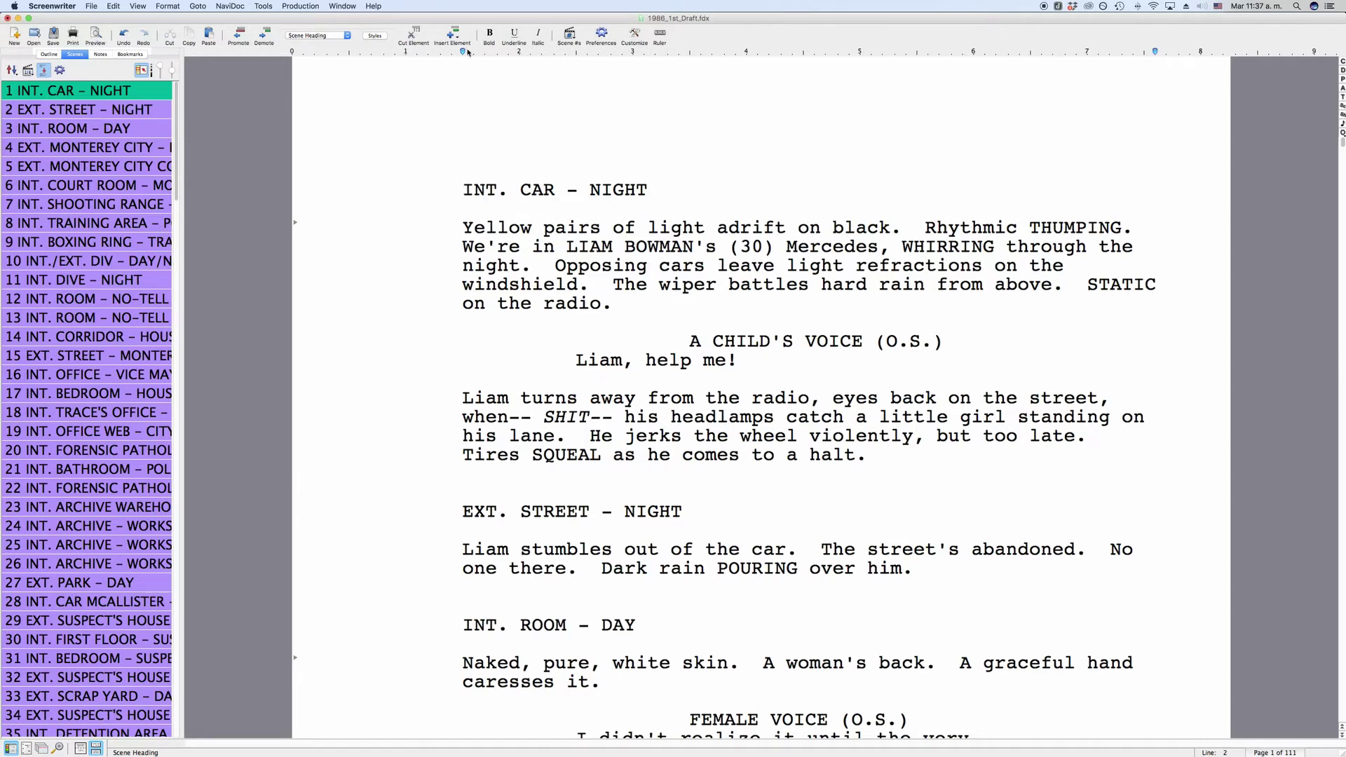
pyautogui.click(92, 4)
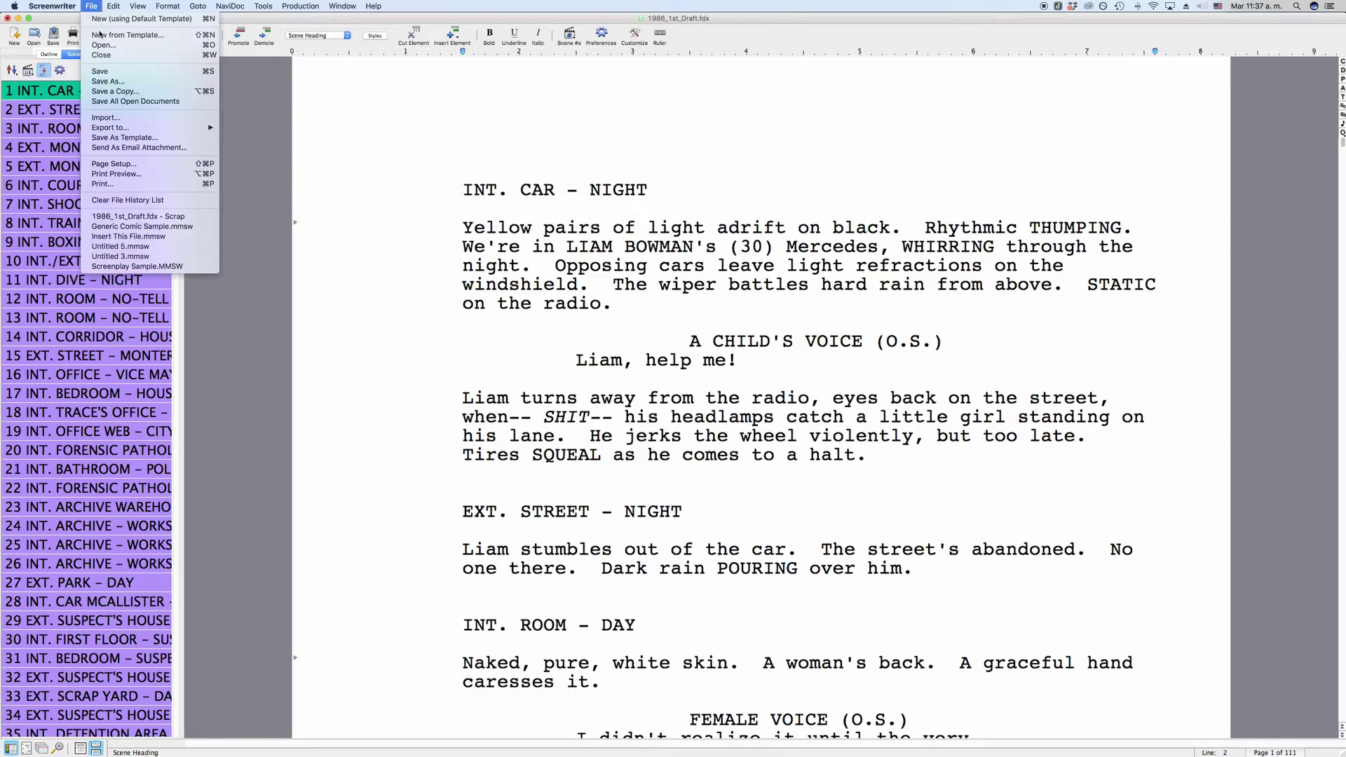
pyautogui.click(146, 186)
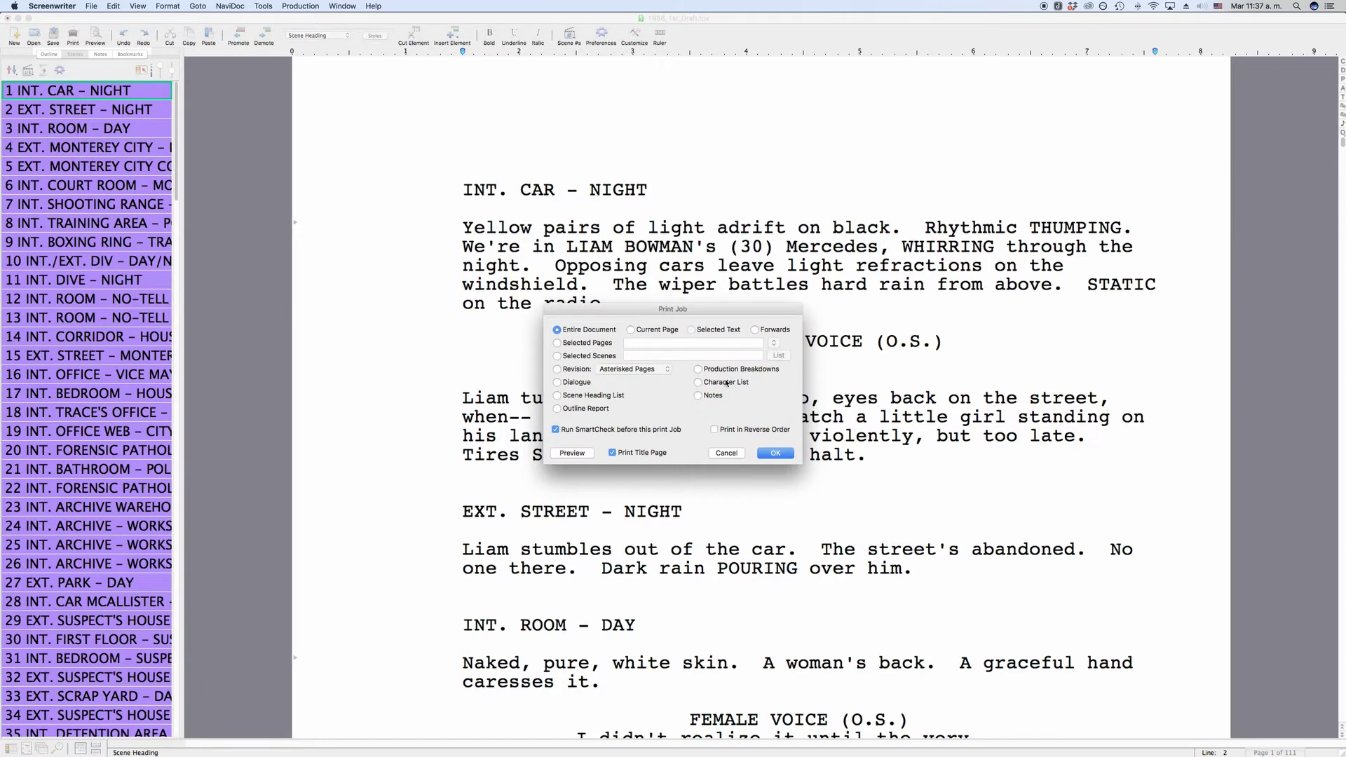
pyautogui.click(731, 370)
pyautogui.click(727, 453)
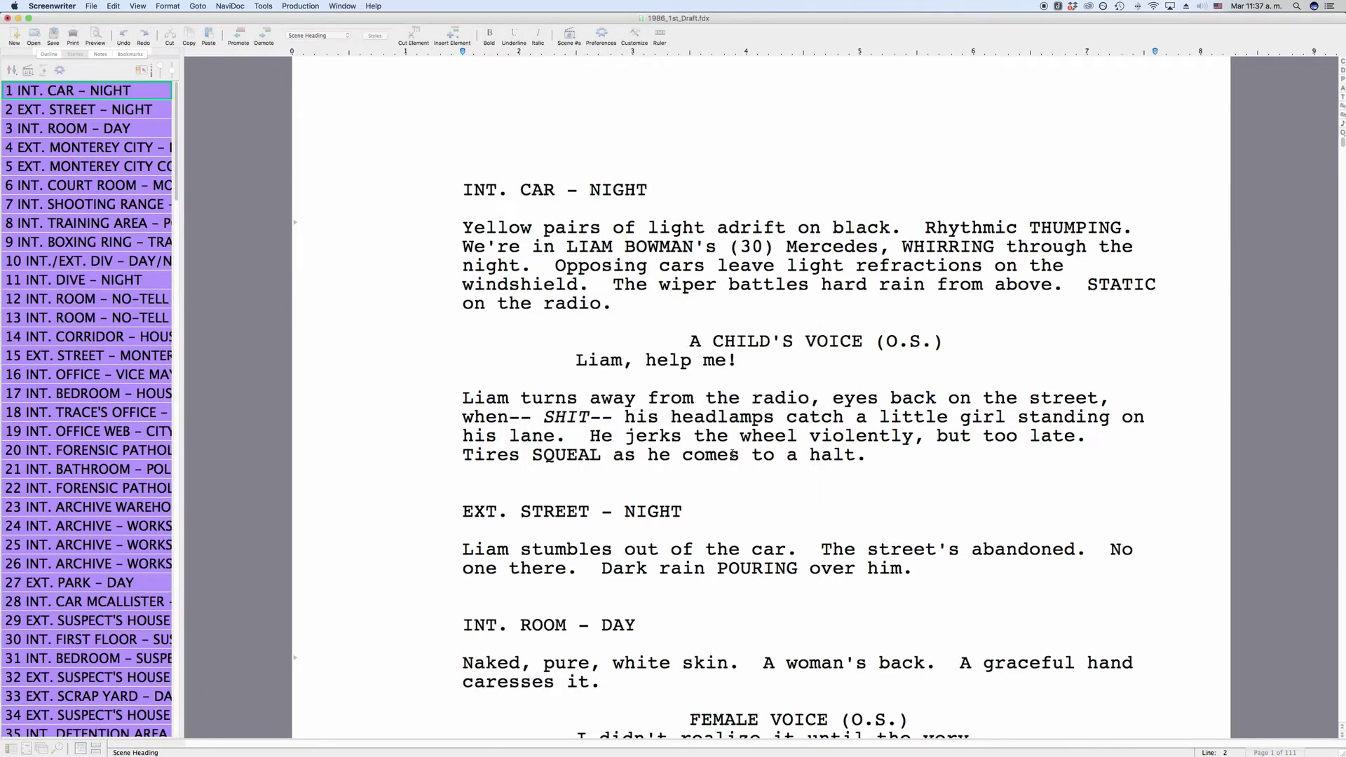
# Step: Start a Print Standard Breakdowns job for the script and dismiss the SmartCheck report
pyautogui.click(300, 6)
pyautogui.moveTo(364, 160)
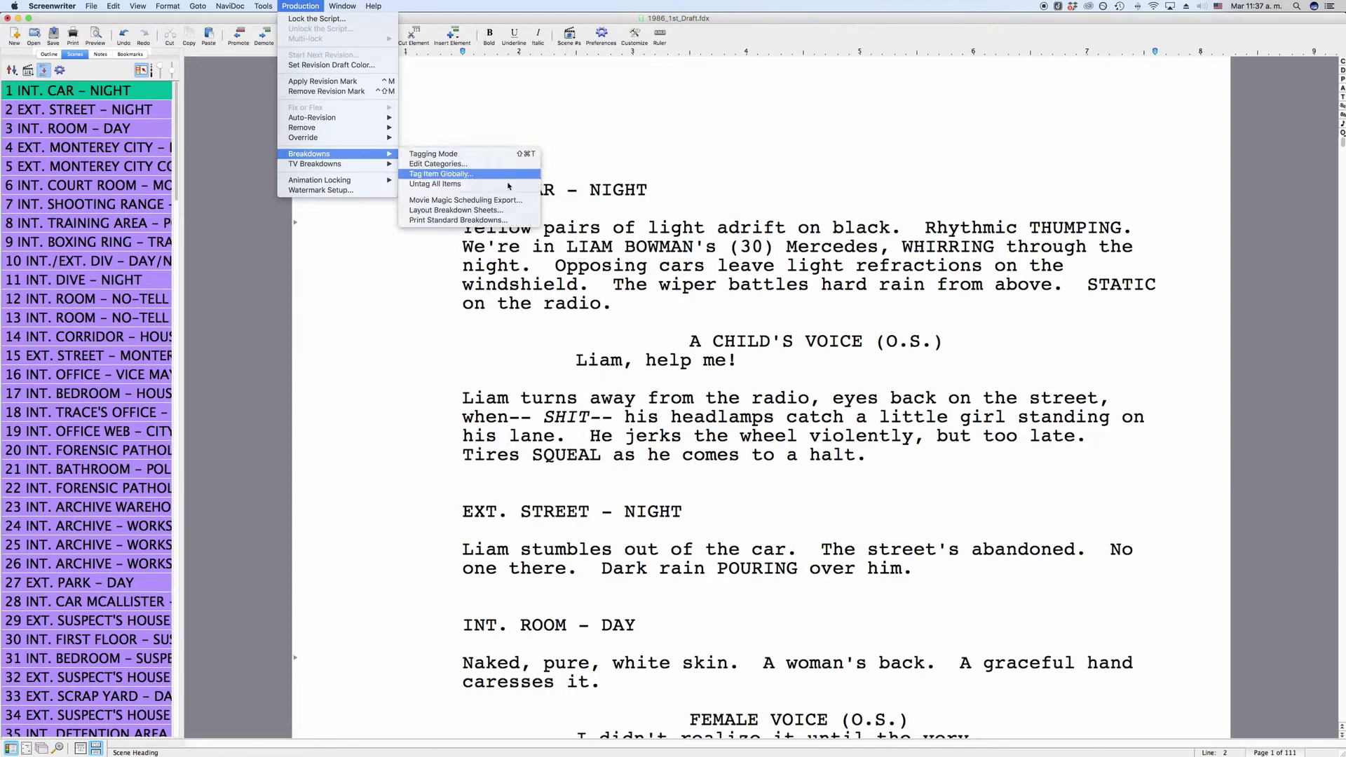
pyautogui.click(504, 222)
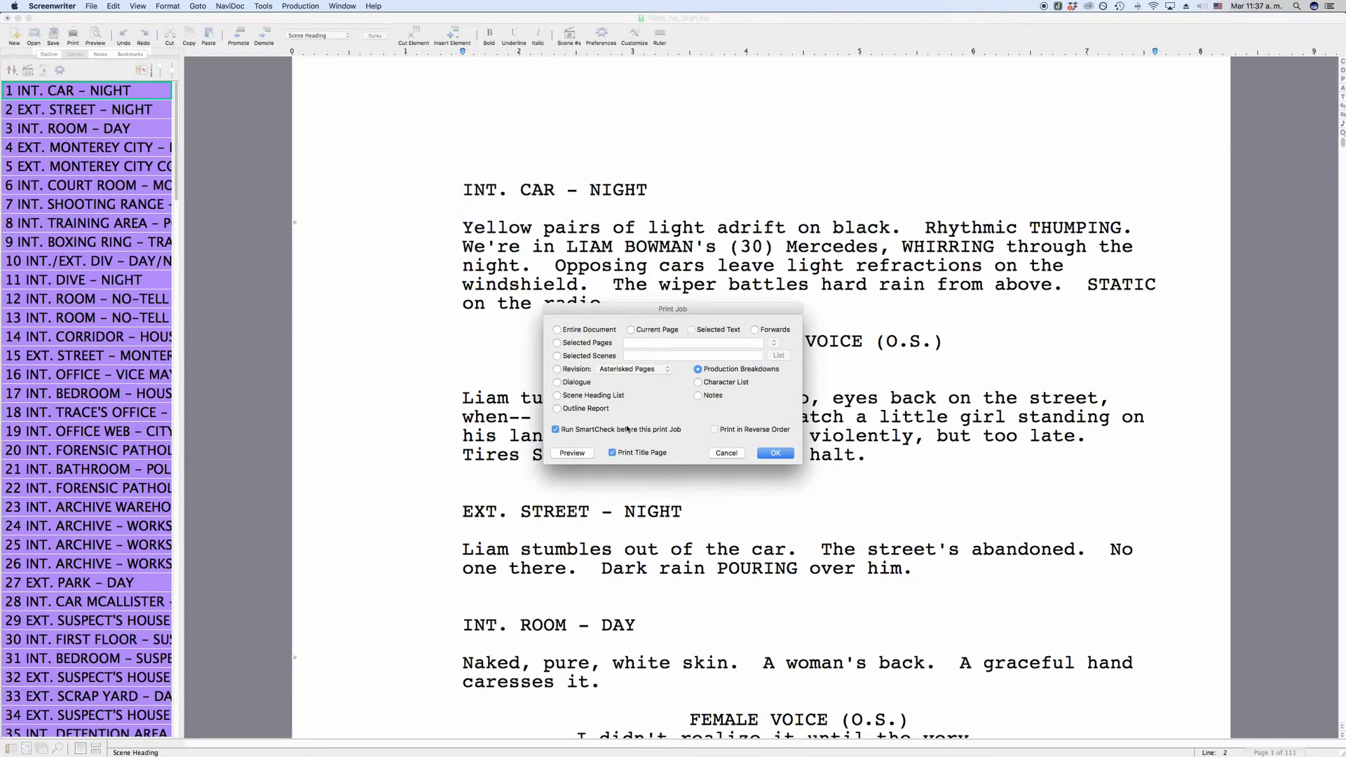
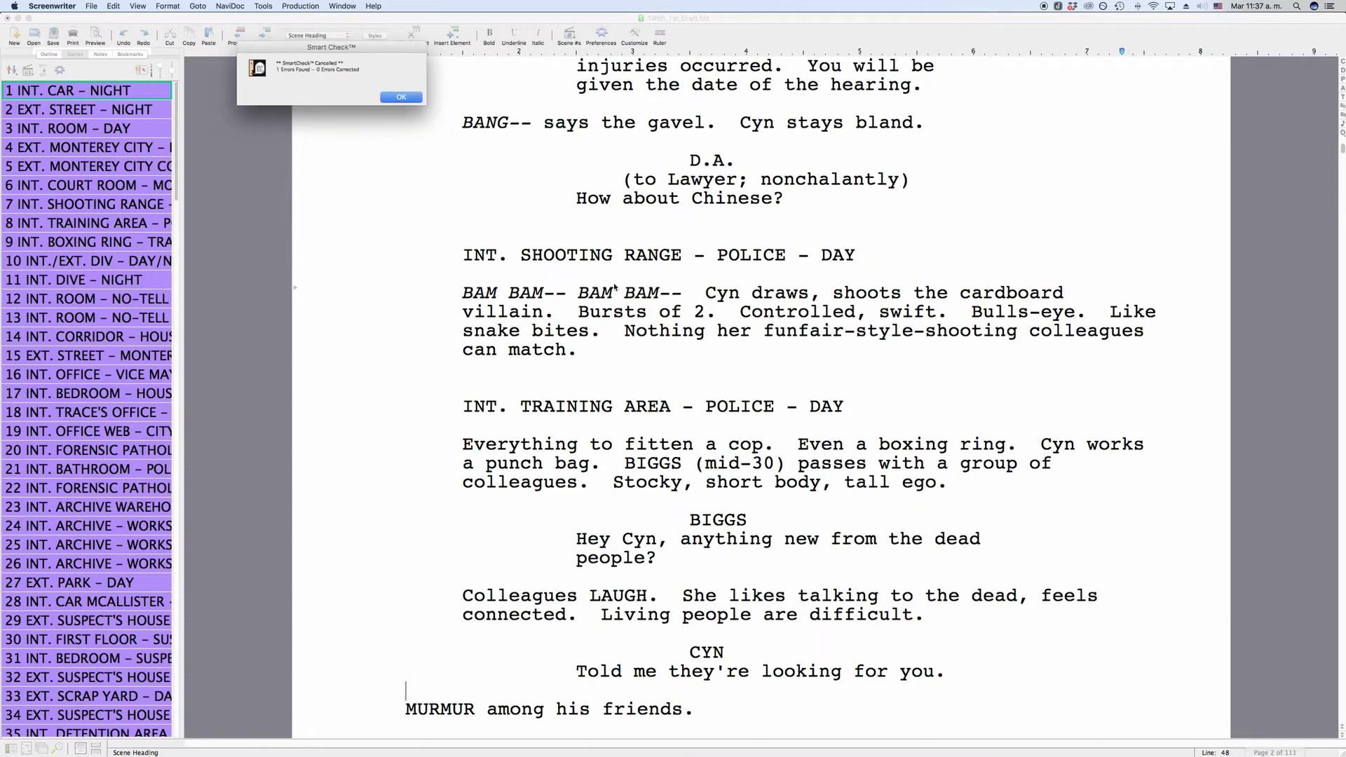
pyautogui.press('Return')
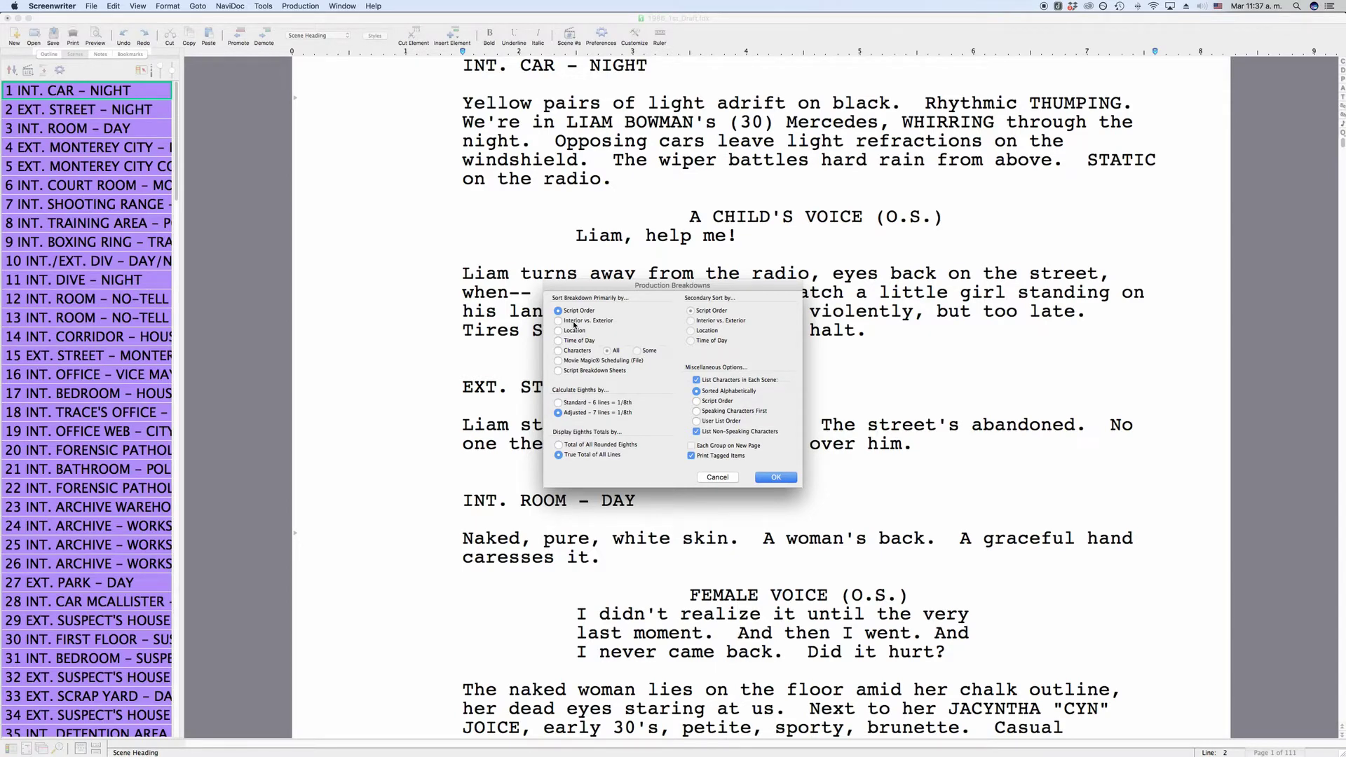
# Step: Generate the production breakdown sorted primarily by Script Order with tagged items included, and close its PDF preview
pyautogui.click(574, 321)
pyautogui.click(574, 332)
pyautogui.click(573, 344)
pyautogui.click(574, 311)
pyautogui.click(692, 457)
pyautogui.click(691, 456)
pyautogui.click(781, 481)
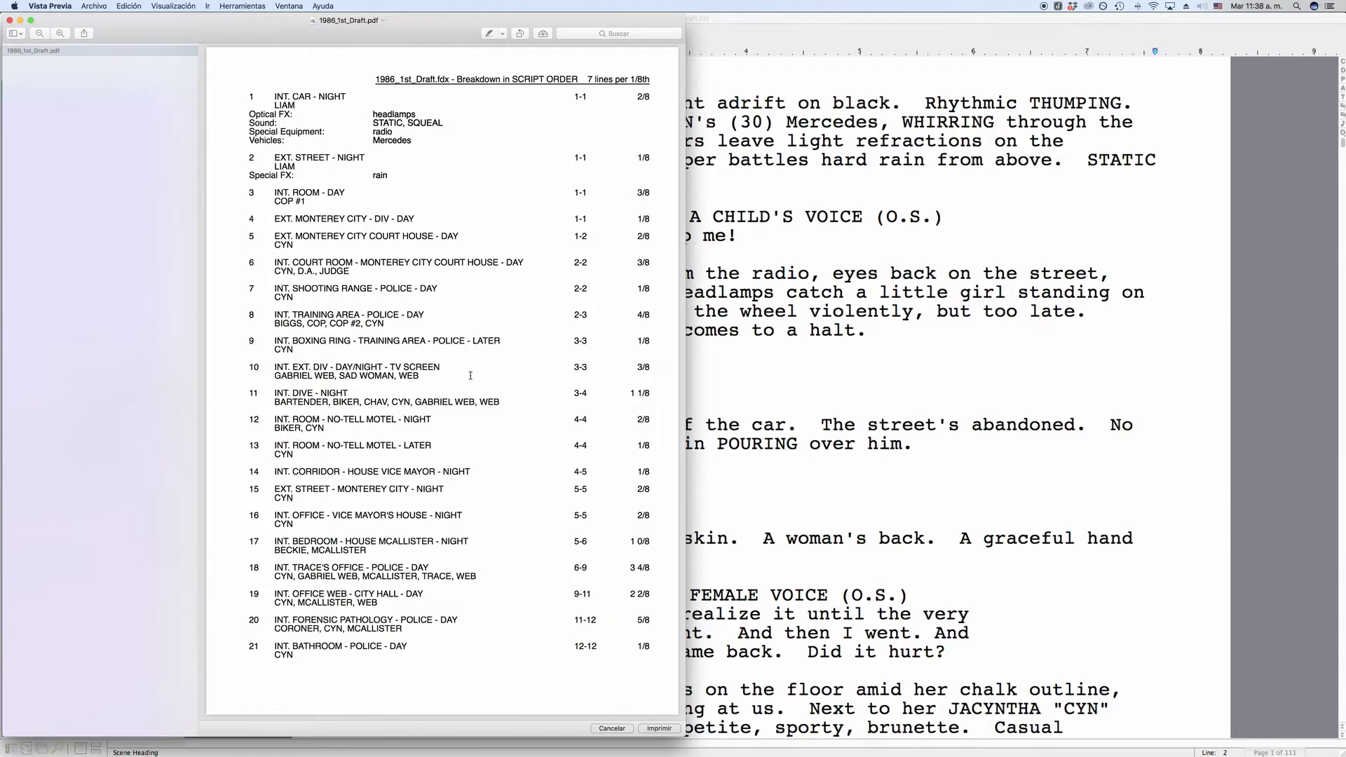
pyautogui.press('super+q')
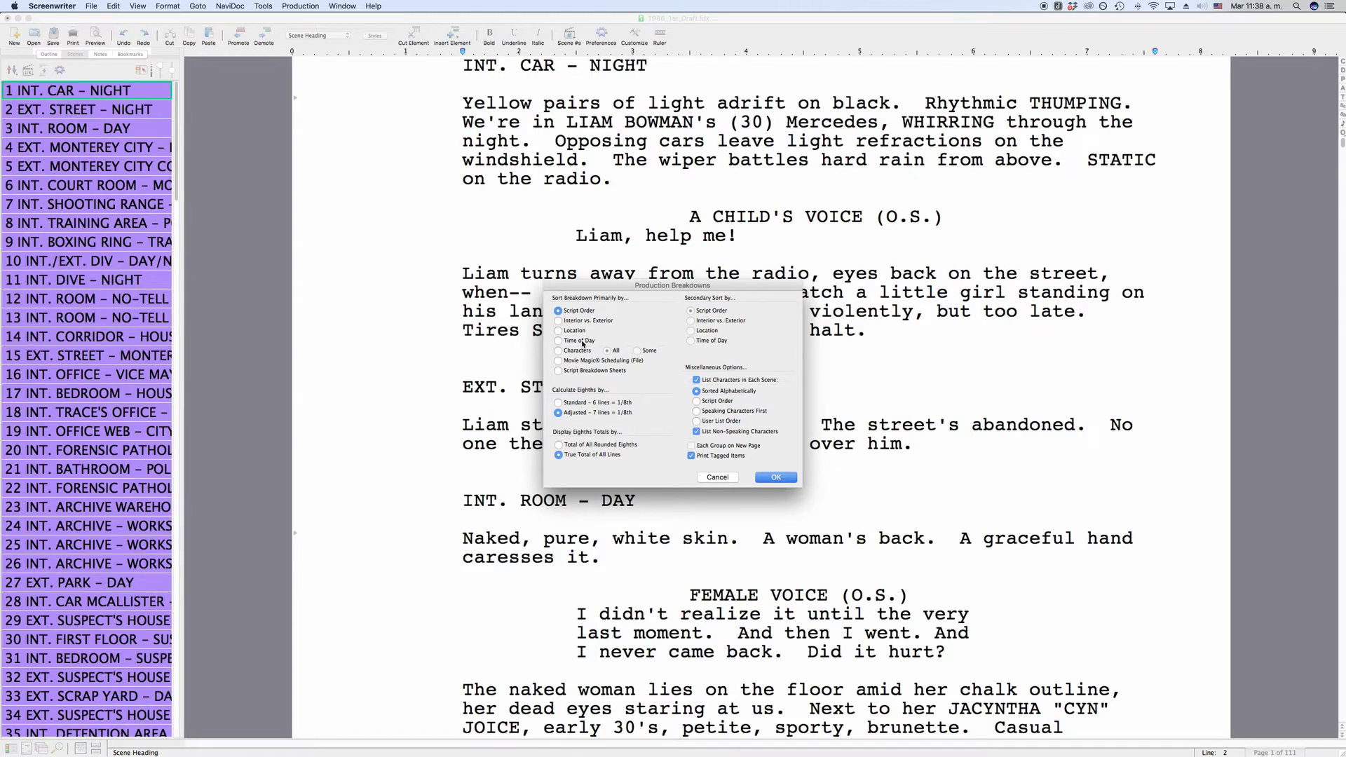
# Step: Set the production breakdown type to Script Breakdown Sheets and proceed to the scene selection
pyautogui.click(620, 361)
pyautogui.click(558, 371)
pyautogui.click(776, 477)
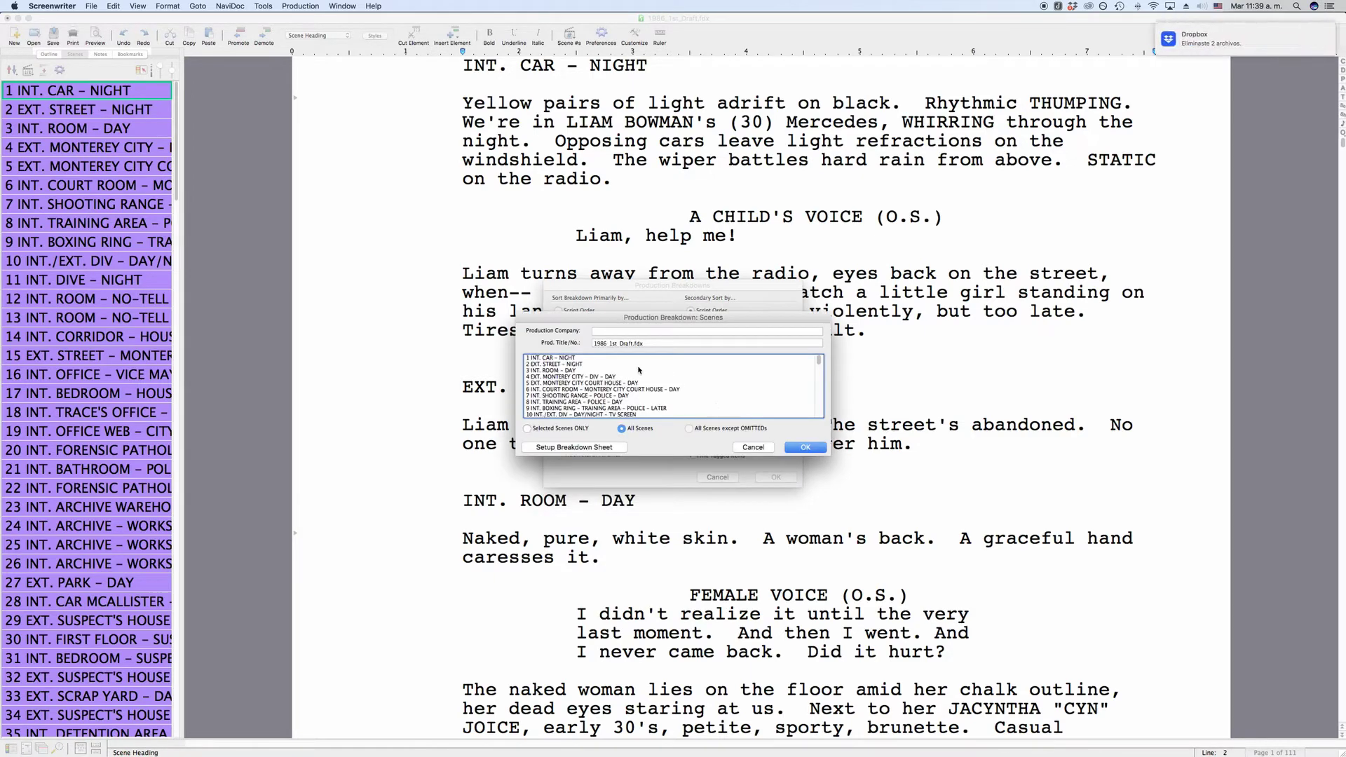
# Step: Limit the breakdown sheets to selected scenes only, with scene 1 INT. CAR - NIGHT chosen
pyautogui.click(582, 358)
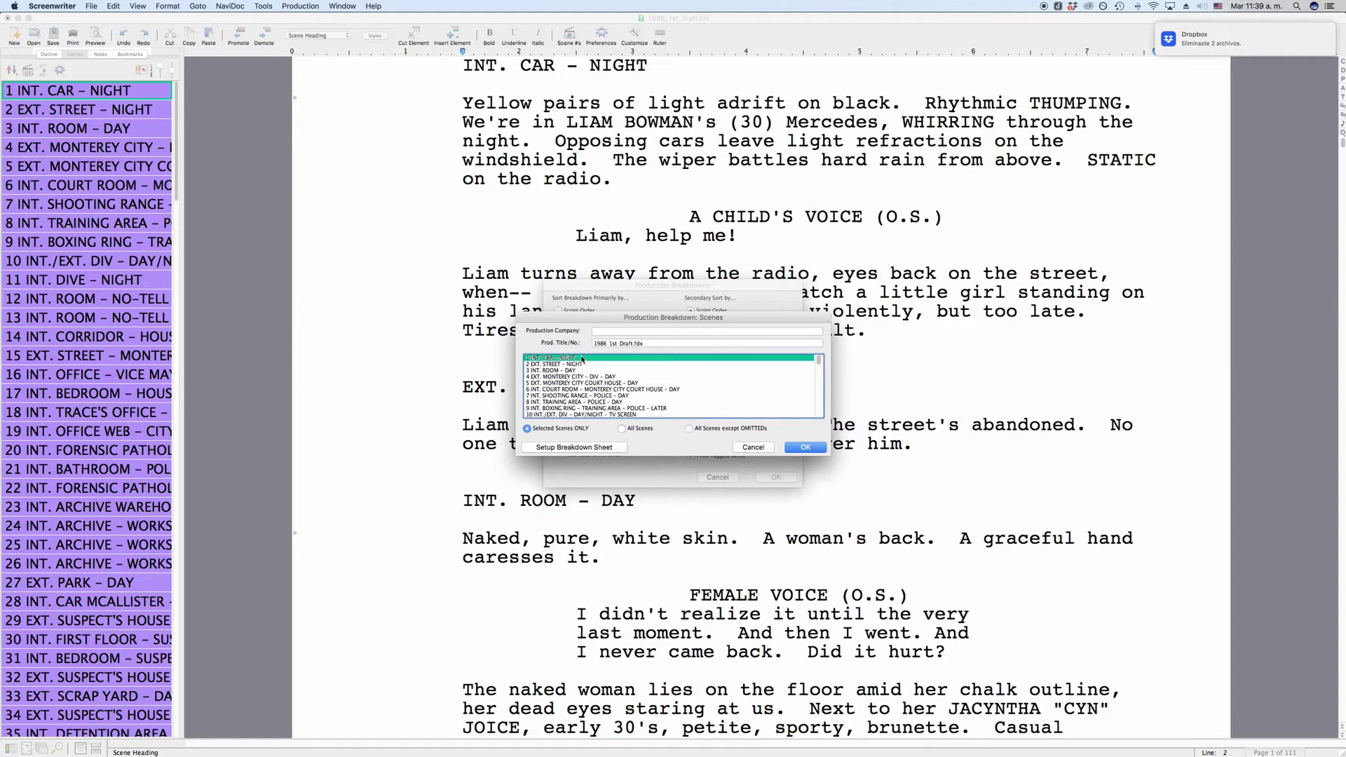
pyautogui.click(656, 430)
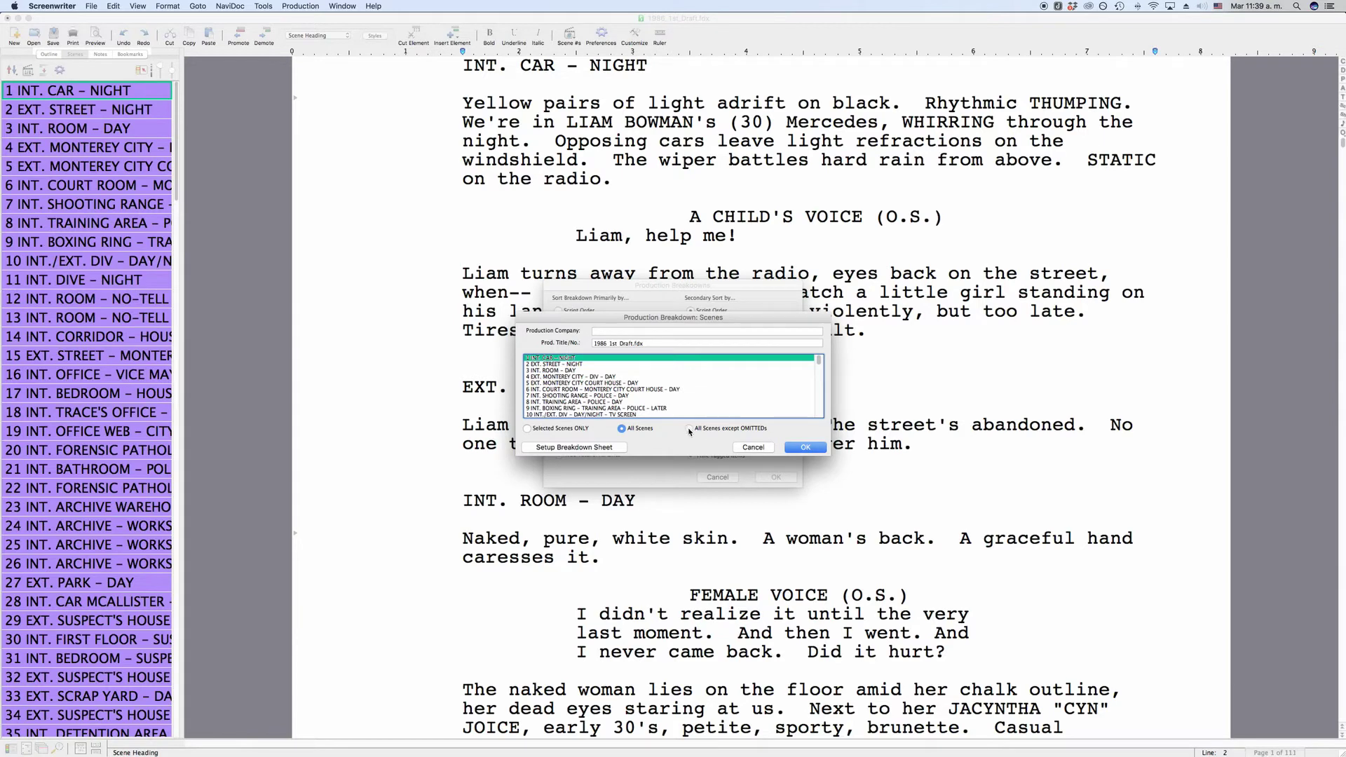
pyautogui.click(648, 334)
pyautogui.moveTo(671, 343); pyautogui.dragTo(558, 344)
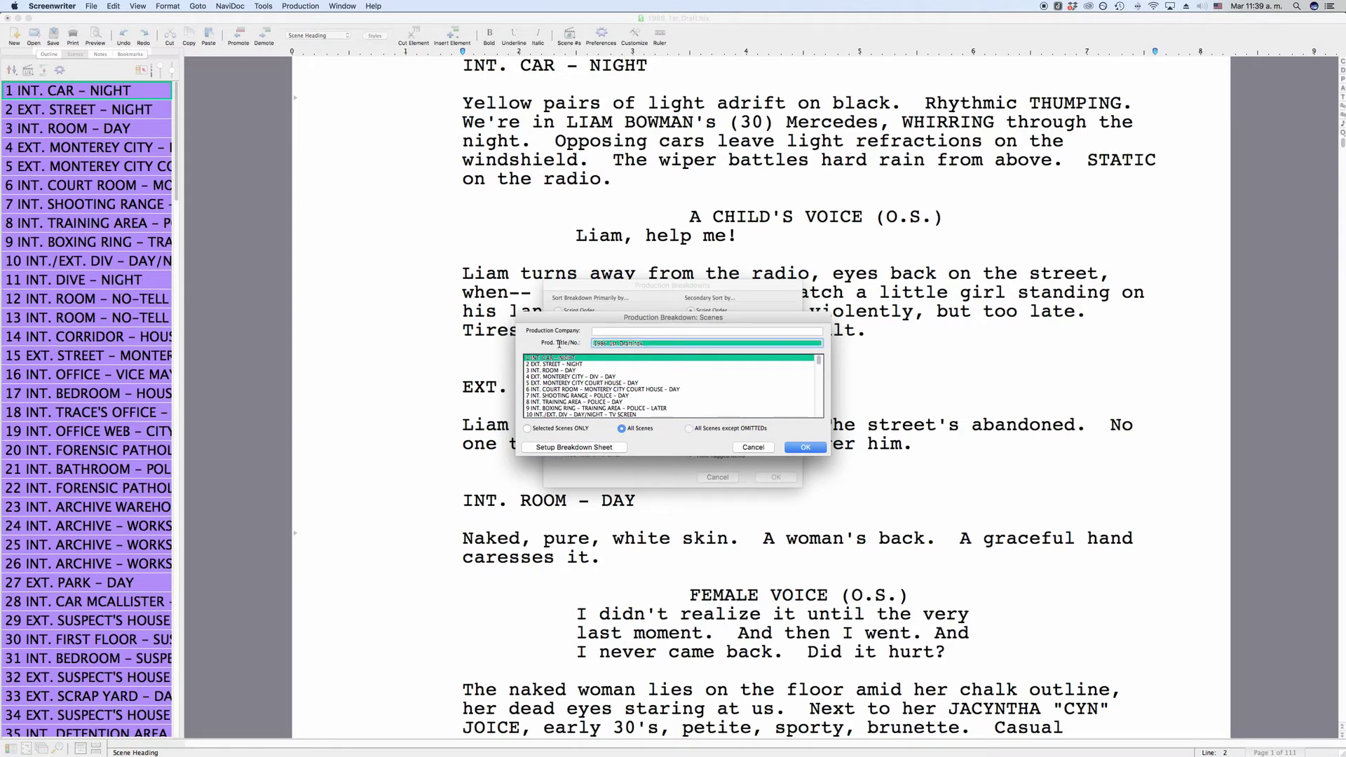
pyautogui.click(675, 343)
pyautogui.click(574, 430)
# Step: Check the breakdown sheet's category layout, including the Special Effects heading, accept it and generate the sheet for the chosen scene
pyautogui.click(575, 447)
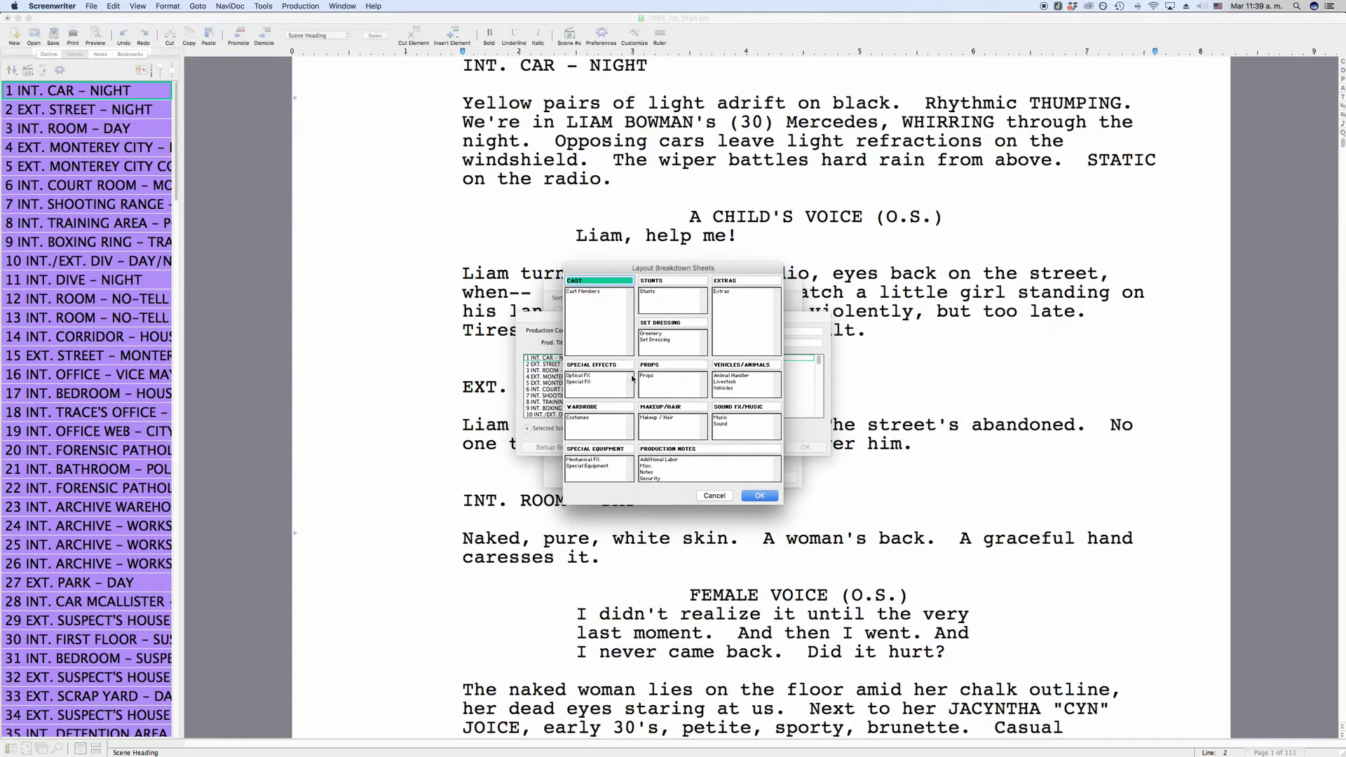
pyautogui.moveTo(590, 385)
pyautogui.mouseDown()
pyautogui.moveTo(645, 380)
pyautogui.moveTo(729, 328)
pyautogui.moveTo(761, 346)
pyautogui.moveTo(615, 382)
pyautogui.mouseUp()
pyautogui.click(619, 363)
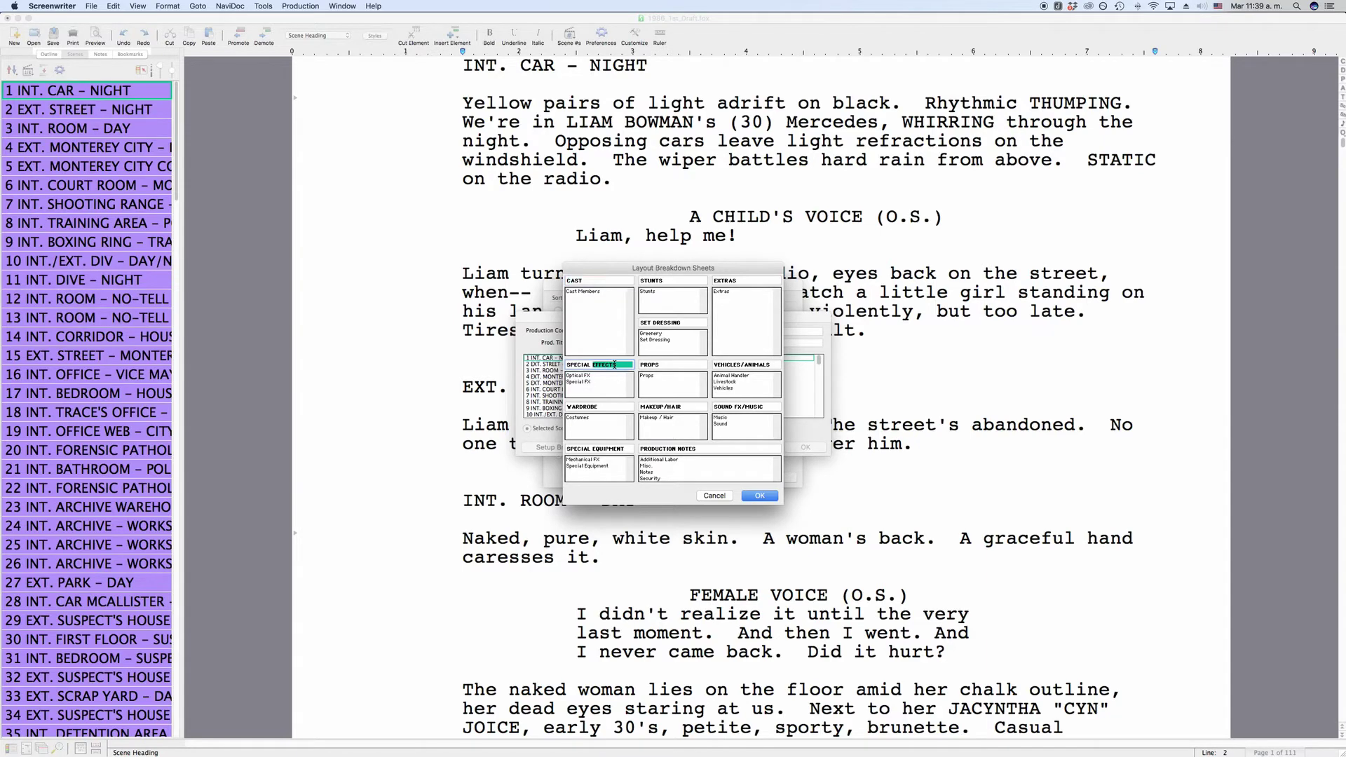
pyautogui.moveTo(619, 364); pyautogui.dragTo(539, 365)
pyautogui.click(762, 497)
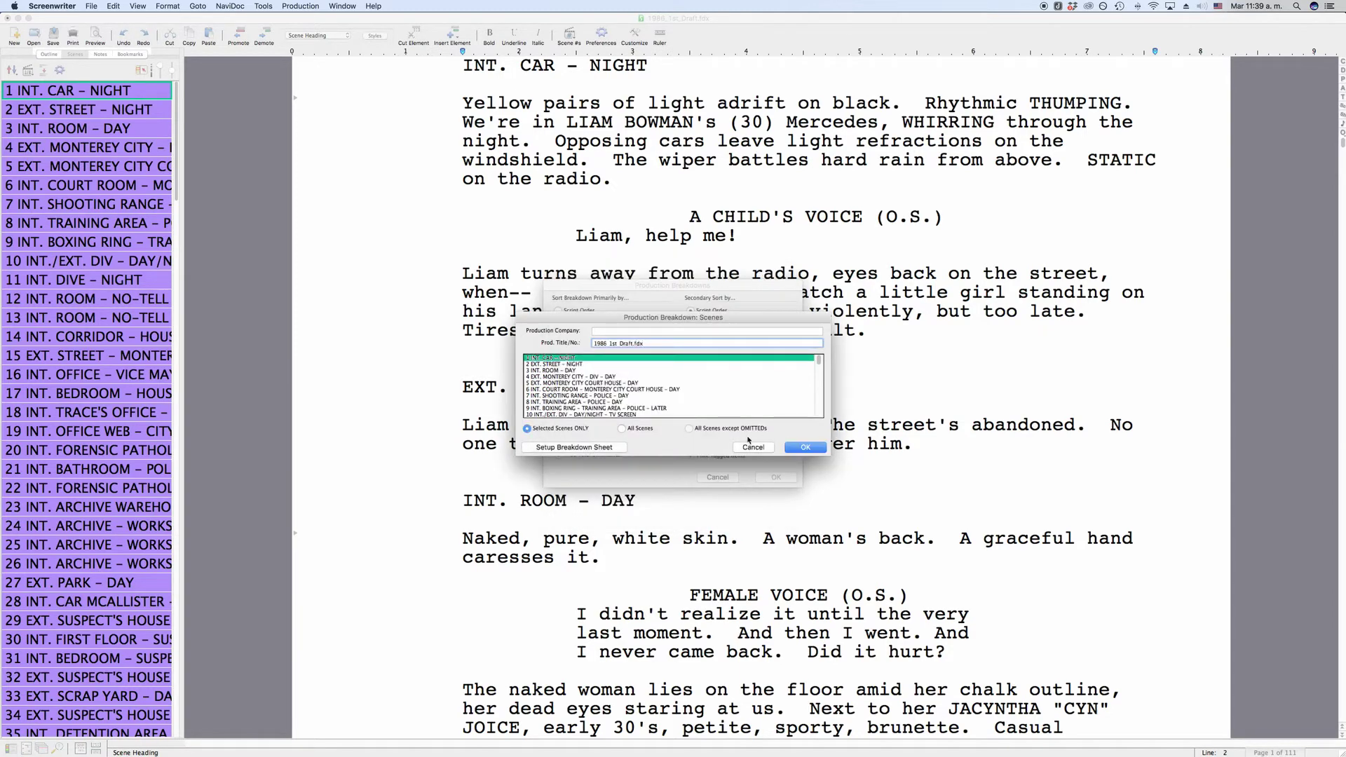
pyautogui.click(794, 447)
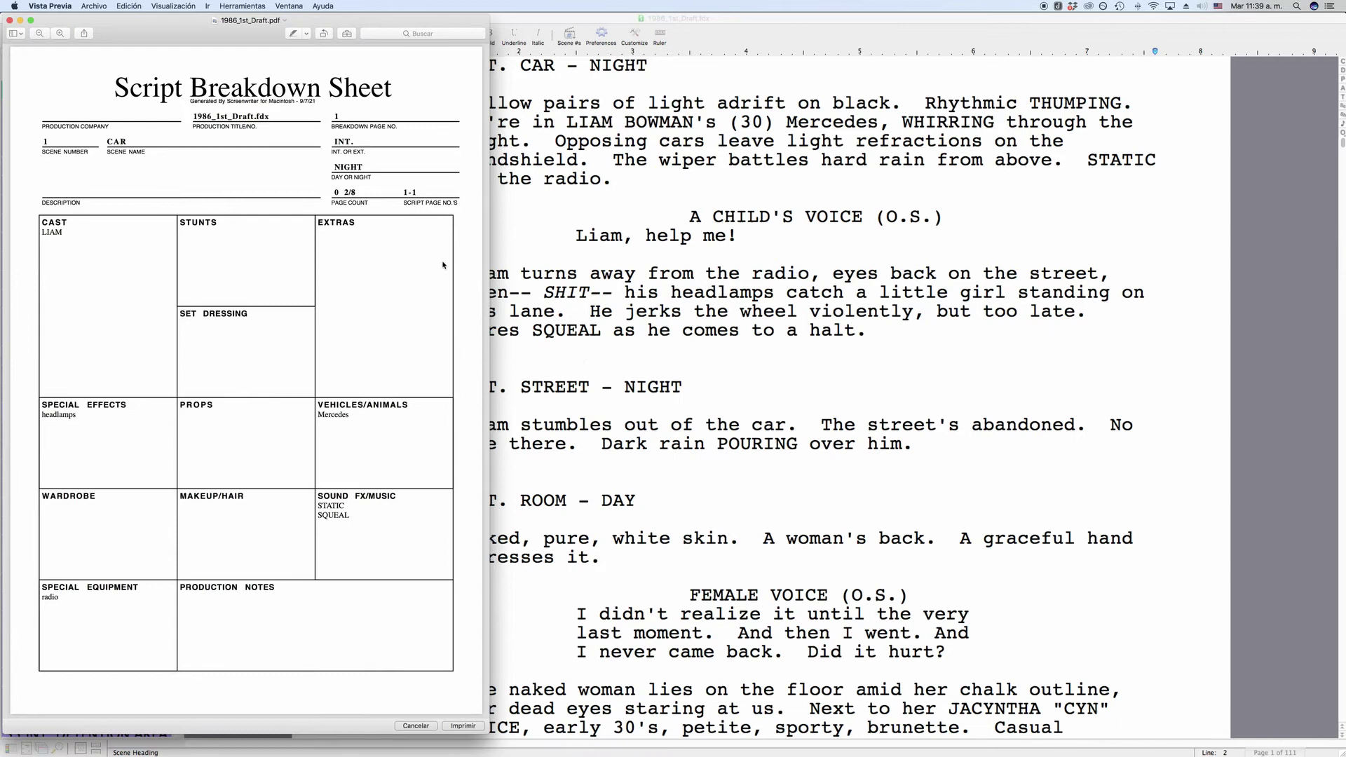